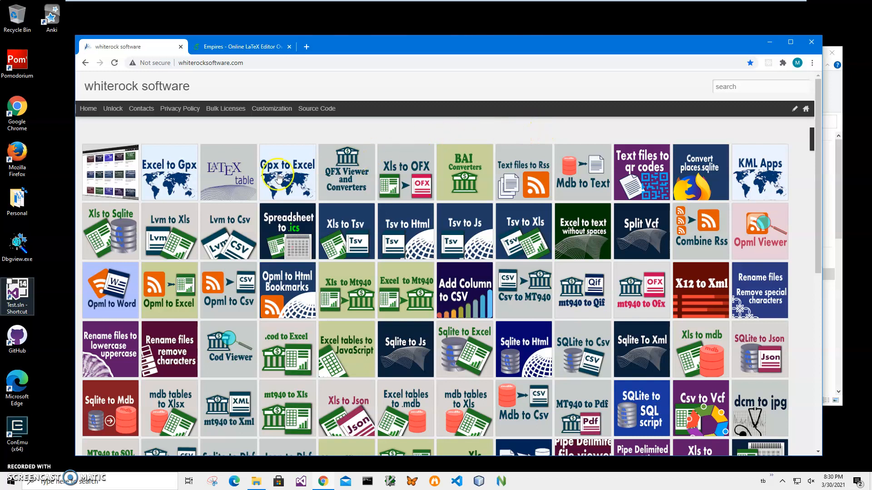
Search the whiterock software site for "latex" and download the Csv to LaTex converter from the convert file to latex table page.
left_click(748, 88)
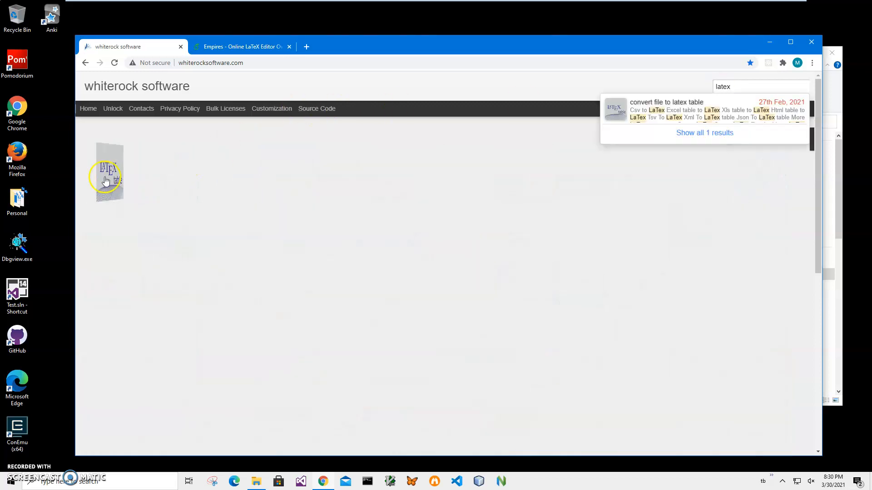
left_click(111, 177)
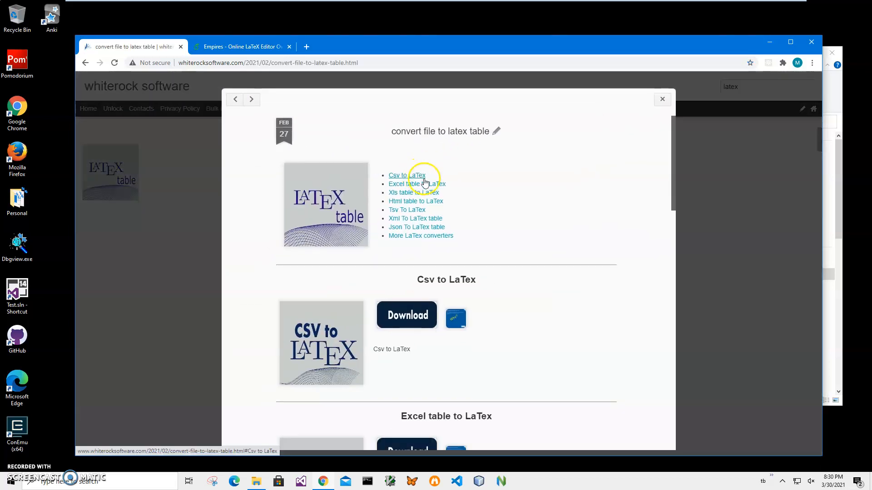
left_click(418, 176)
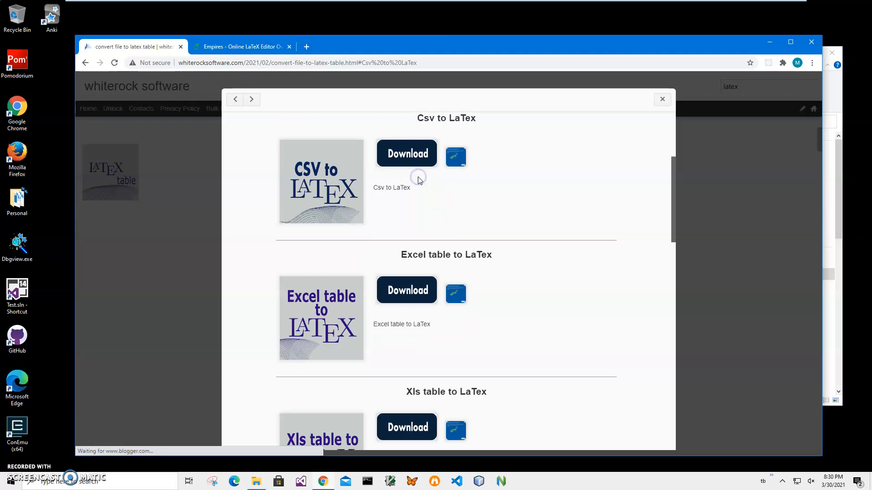
left_click(412, 152)
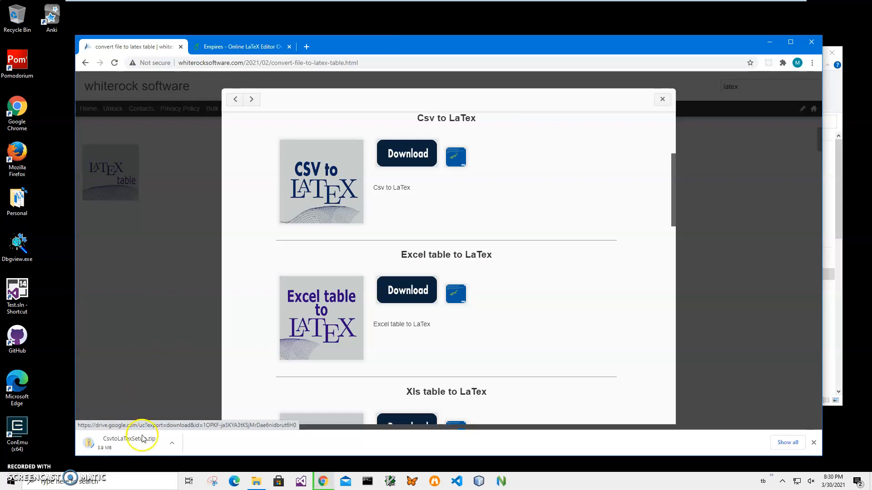
Open the downloaded CsvtoLaTexSetup.zip and run CsvtoLaTexSetup.msi, allowing it to run despite the SmartScreen block.
left_click(139, 442)
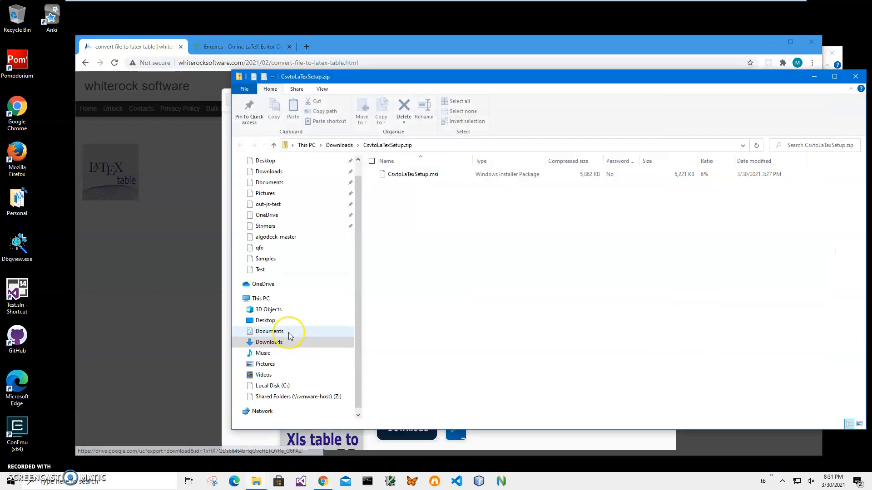
left_click(406, 176)
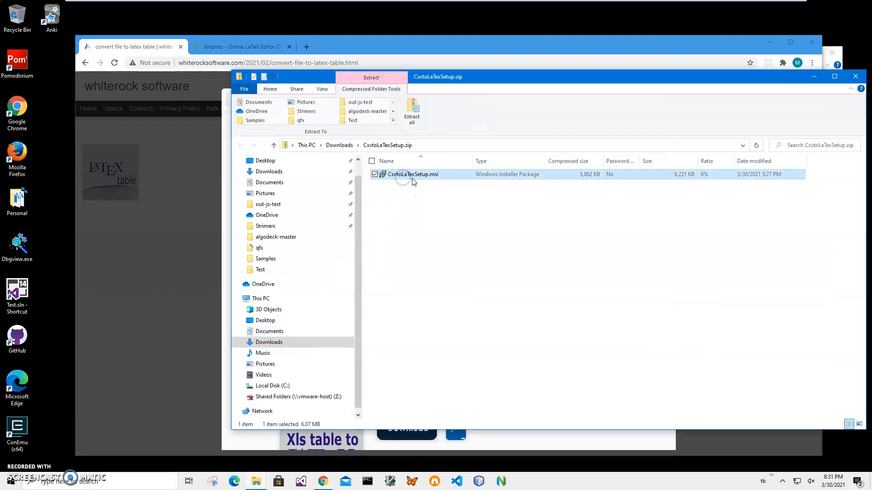
double_click(412, 176)
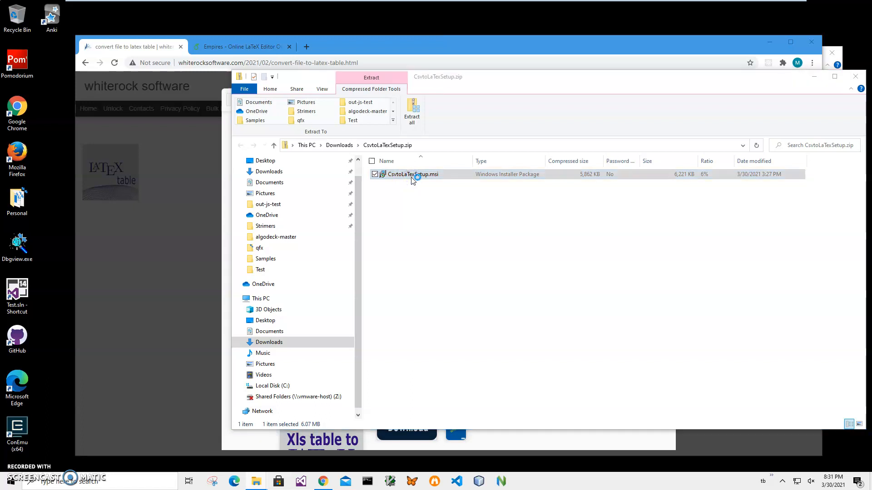
left_click(368, 186)
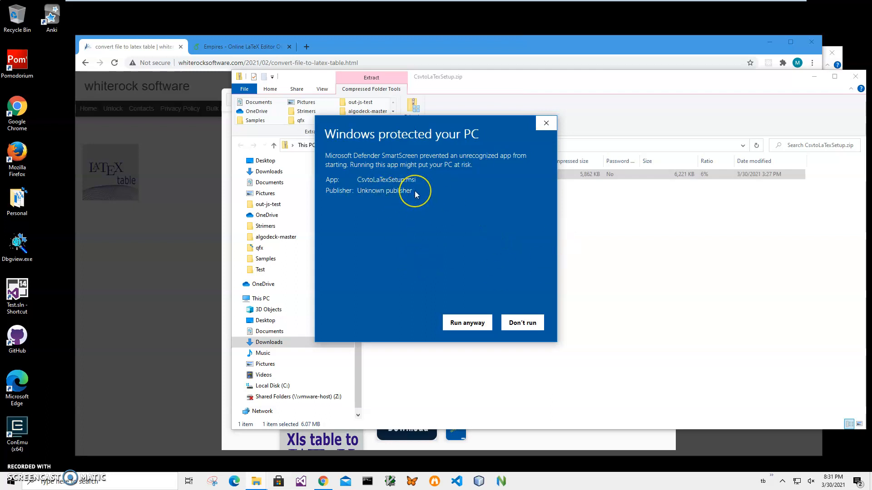
left_click_drag(413, 191, 325, 193)
left_click(450, 324)
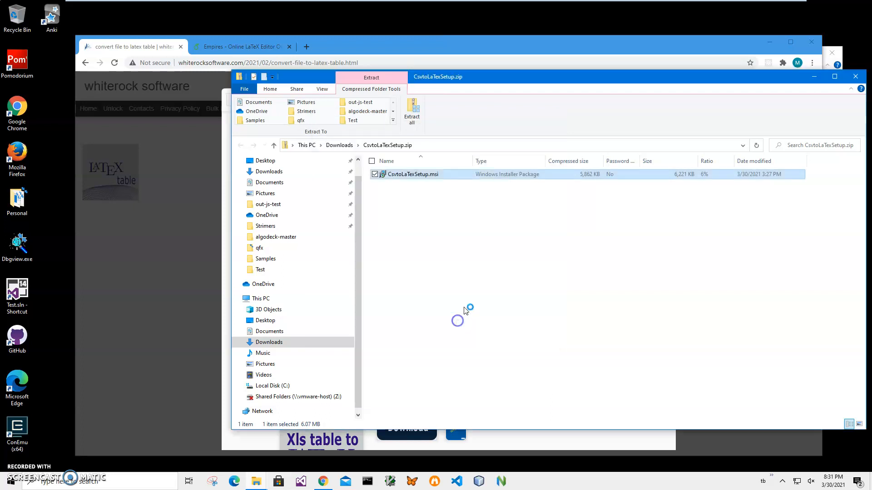
Complete the CsvtoLaTex setup wizard to install the program.
left_click(487, 312)
left_click(484, 311)
left_click(484, 311)
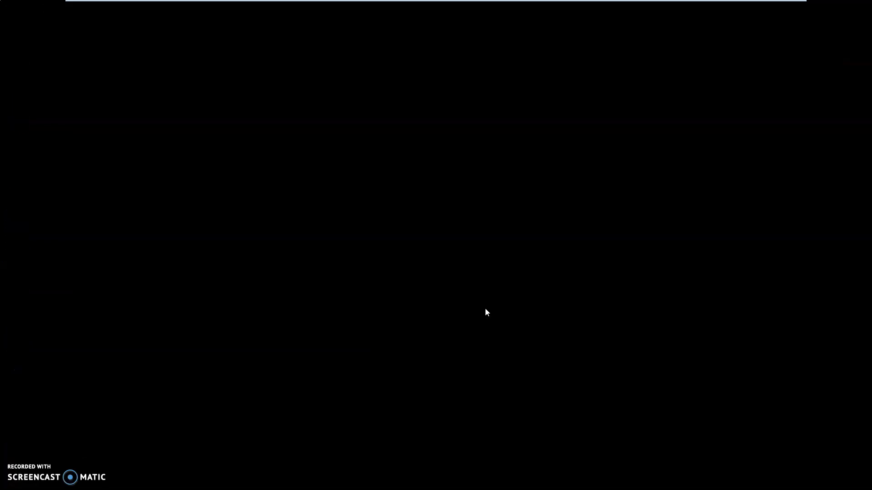
left_click(418, 311)
left_click(463, 305)
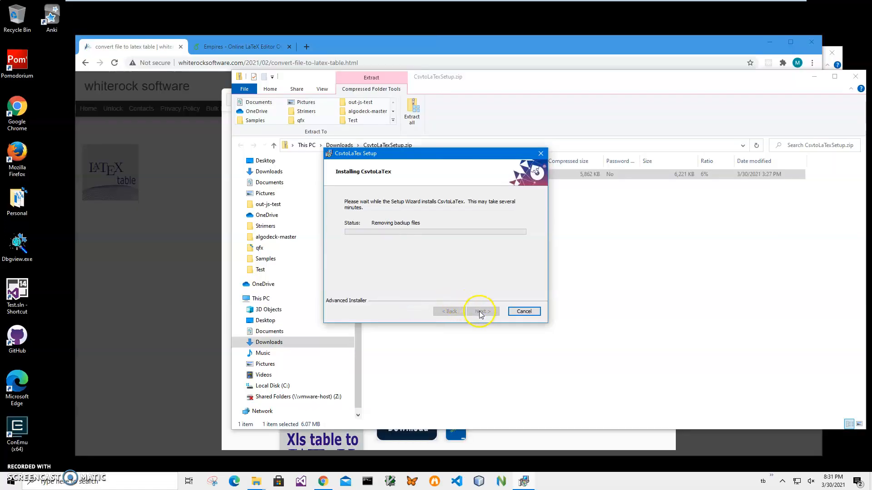
left_click(483, 312)
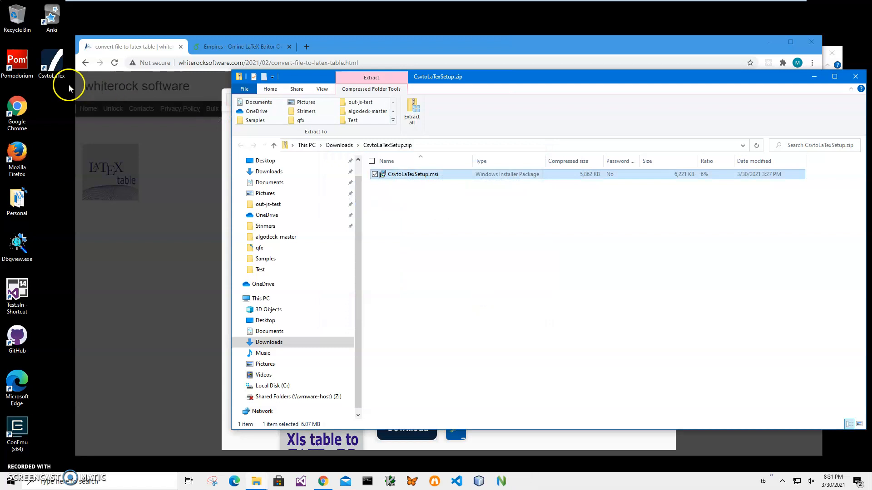
Clear the zip folder, browser and File Explorer windows off the desktop and launch CsvtoLaTex from its shortcut.
left_click(48, 80)
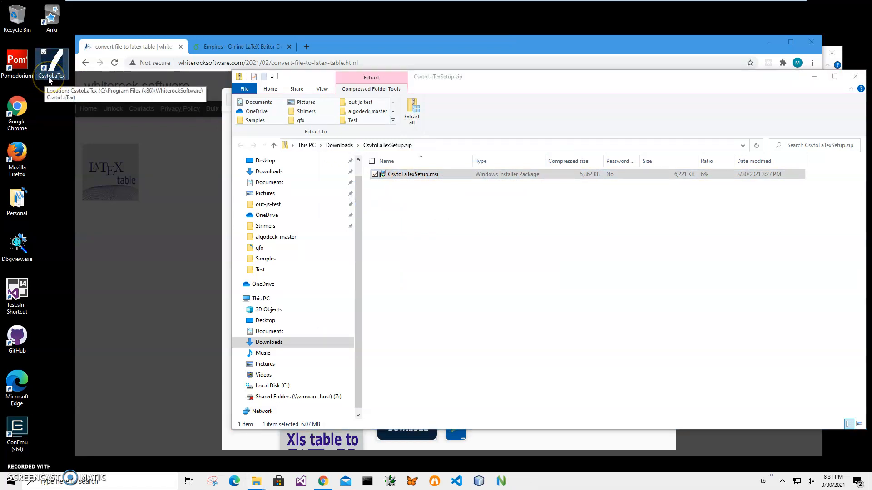
left_click(857, 78)
left_click(771, 42)
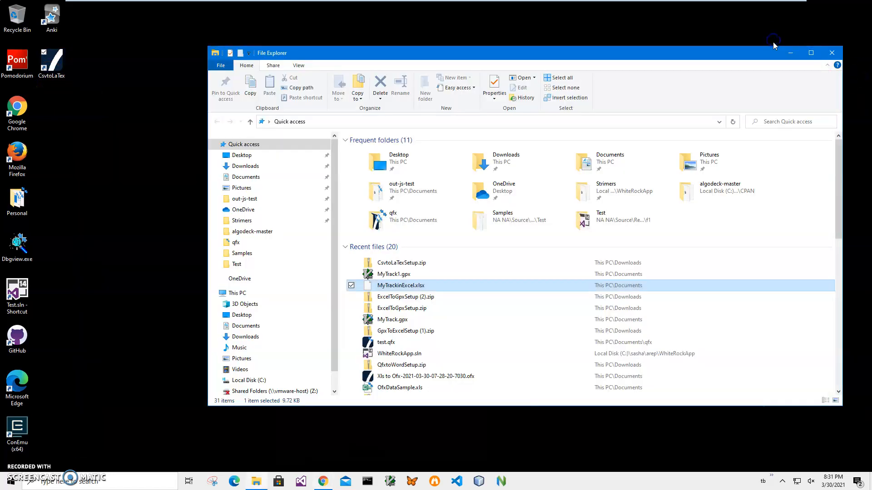
left_click(832, 53)
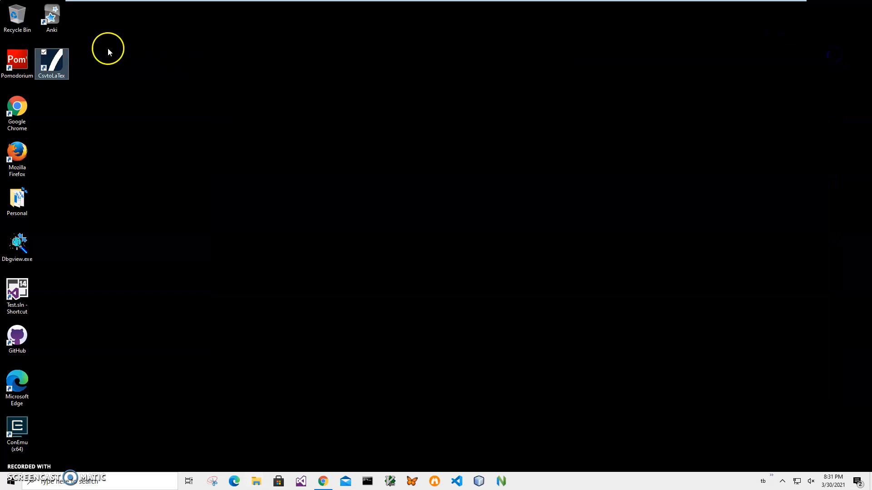
double_click(51, 64)
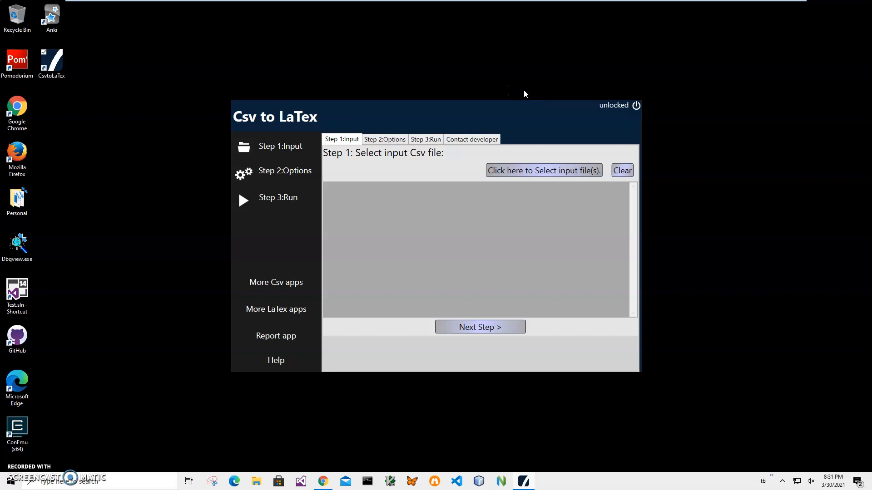
Load UsStates.csv from the Documents folder as the input file and proceed to the conversion options.
left_click(543, 174)
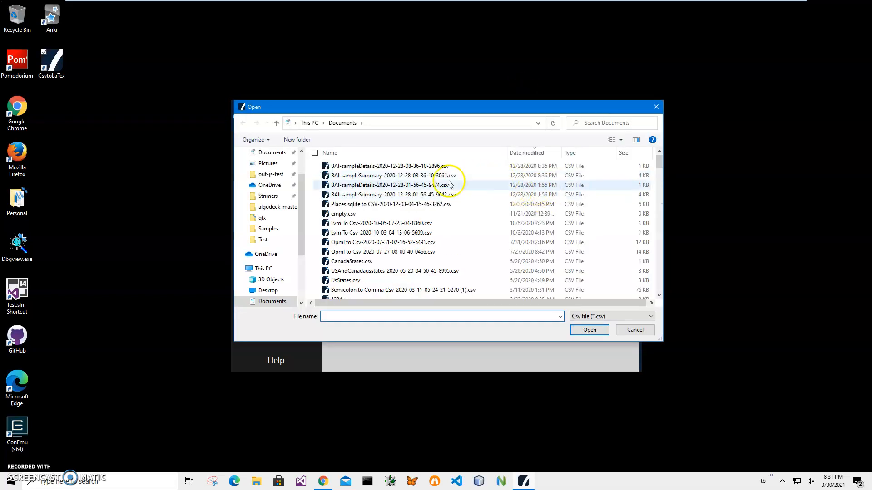
double_click(344, 282)
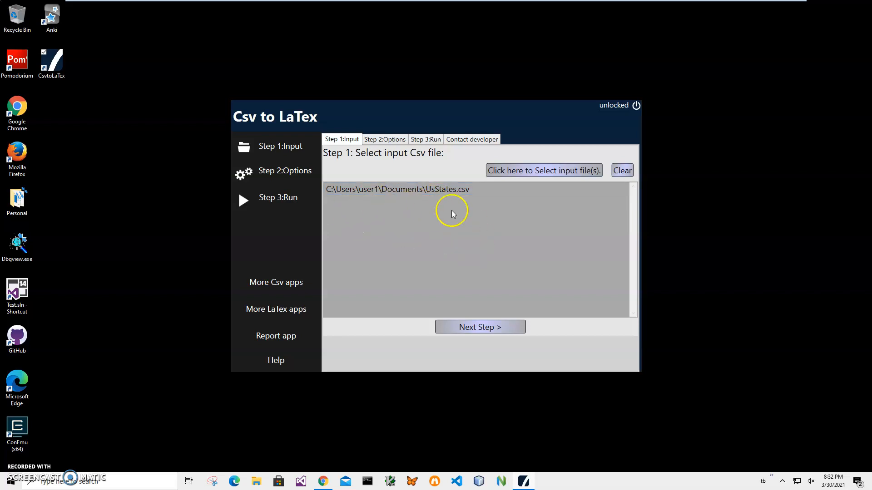
left_click(492, 327)
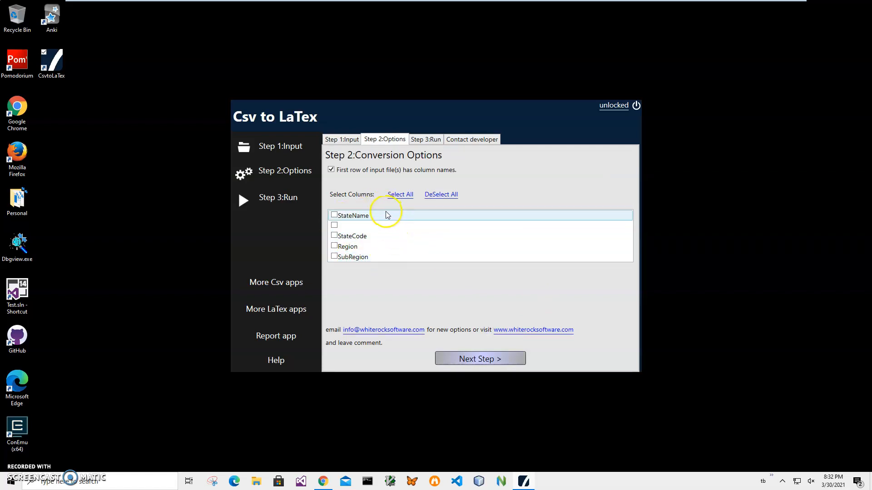
Include the StateName and StateCode columns in the conversion and proceed to the run step.
left_click(334, 216)
left_click(335, 236)
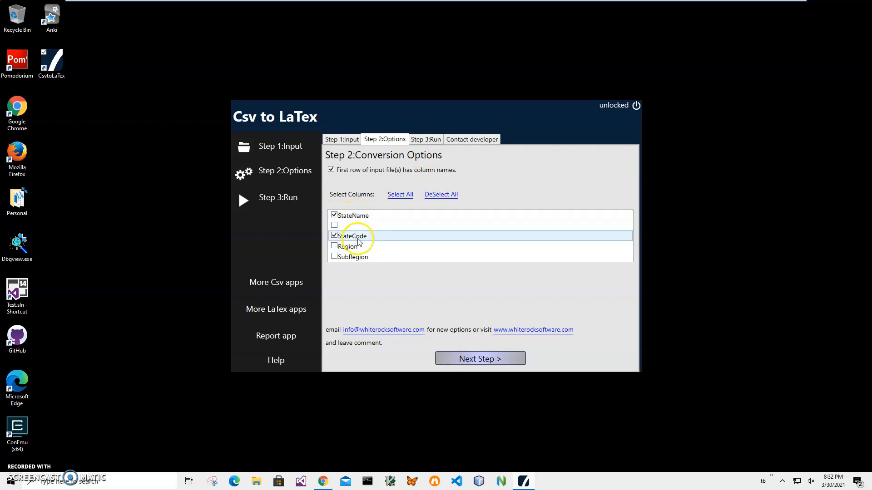
left_click(483, 360)
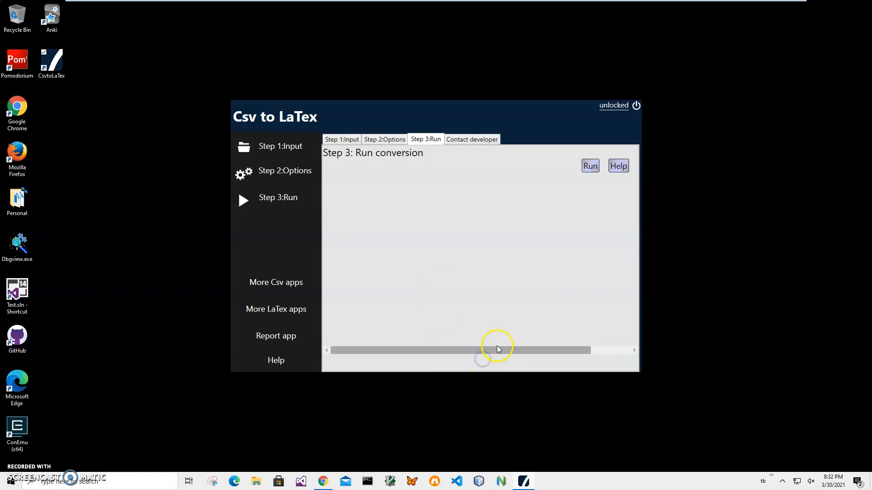
Run the conversion and save the output in Documents as MyStates.tex.
left_click(592, 166)
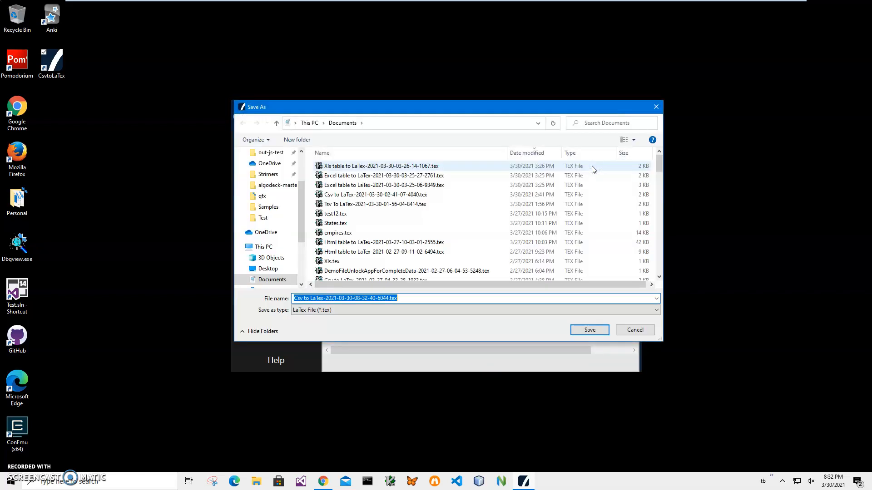
left_click(327, 300)
left_click_drag(405, 300, 310, 300)
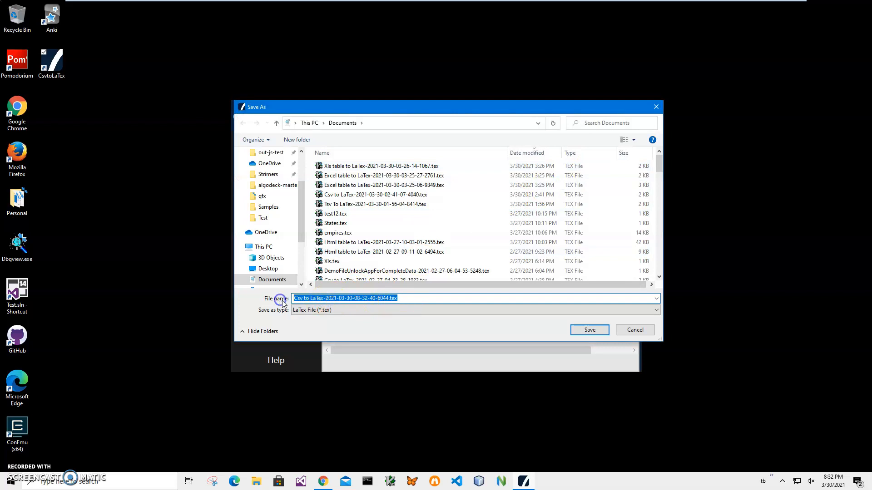
left_click_drag(387, 300, 252, 301)
type("MyStates")
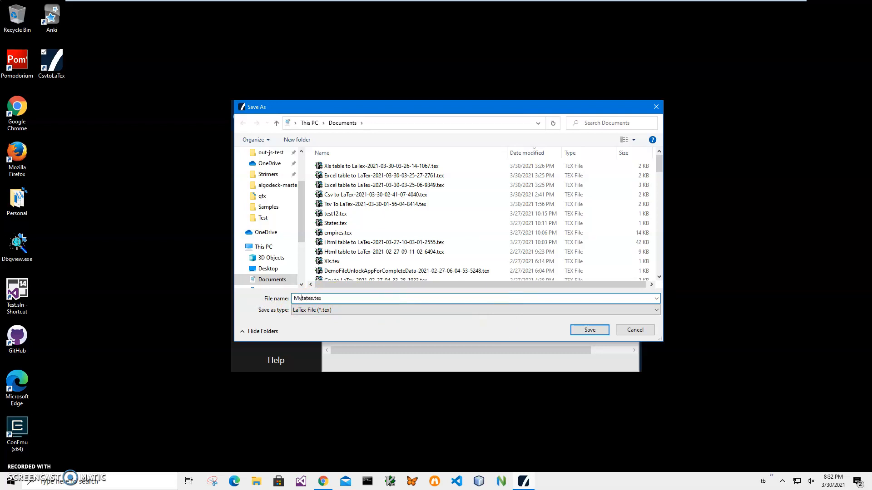
left_click(590, 330)
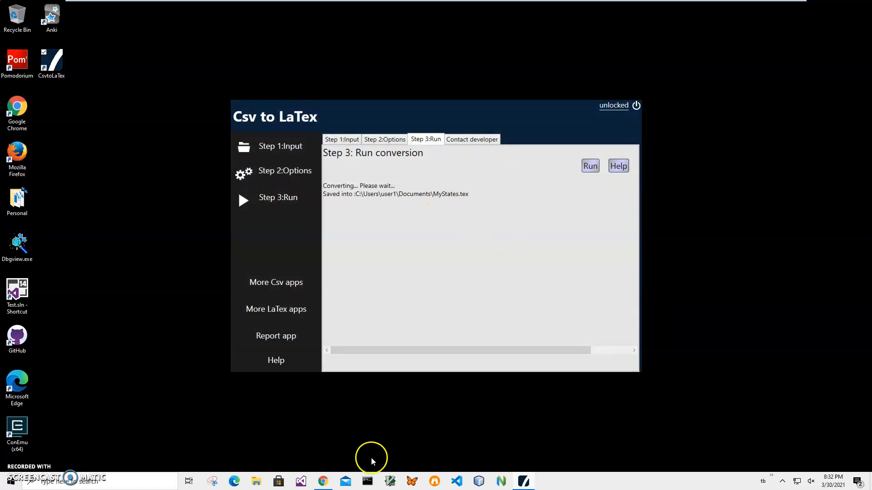
Switch to the Empires project in Overleaf in Chrome and upload MyStates.tex from the Documents folder.
left_click(329, 484)
left_click(231, 46)
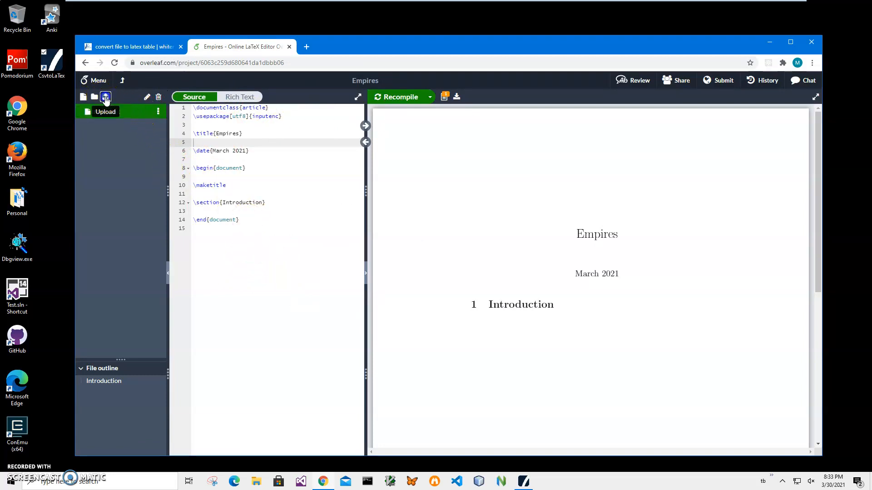
left_click(106, 98)
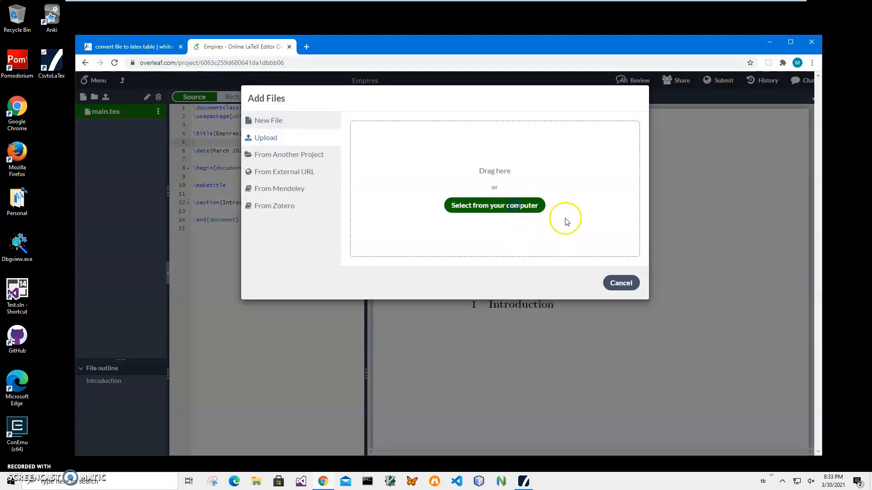
left_click(543, 211)
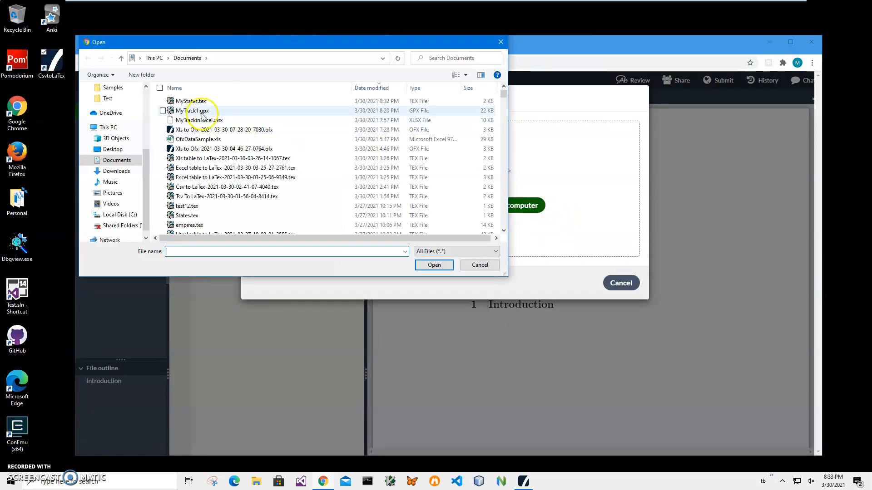
left_click(183, 101)
double_click(183, 101)
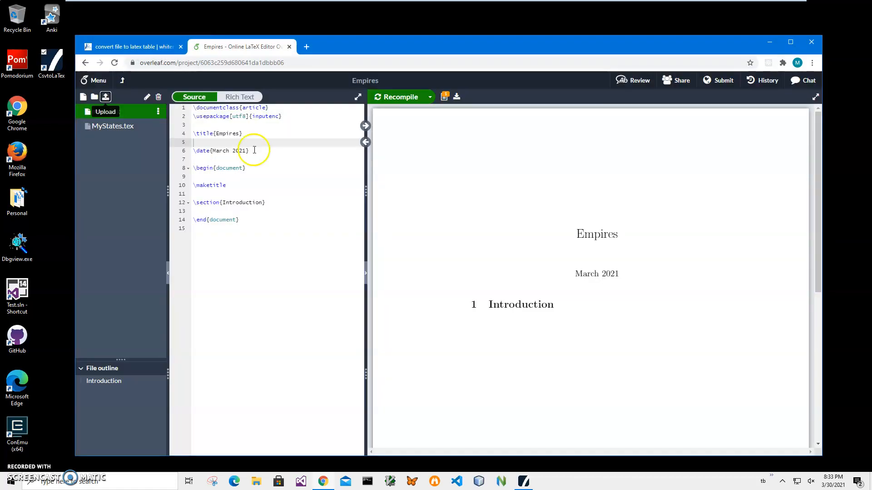
Open MyStates.tex in the project, recompile it and review the UsStates table in the PDF preview.
left_click(135, 127)
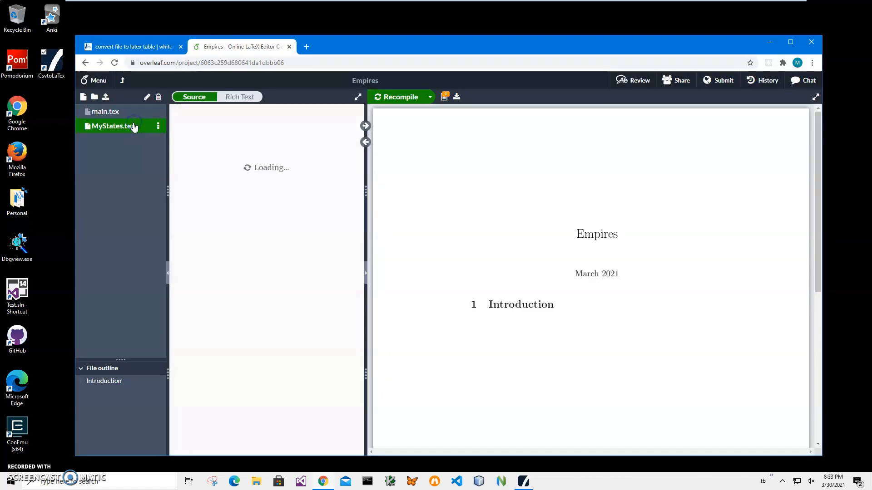
left_click(397, 96)
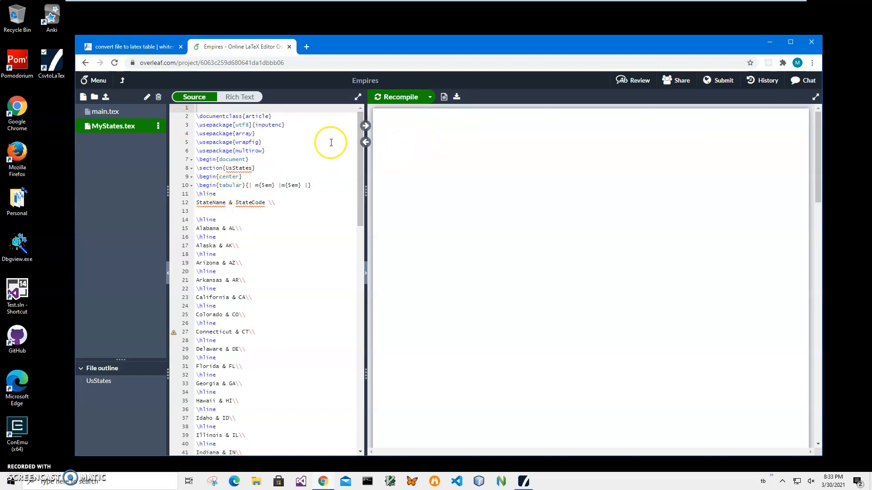
mouse_move(381, 133)
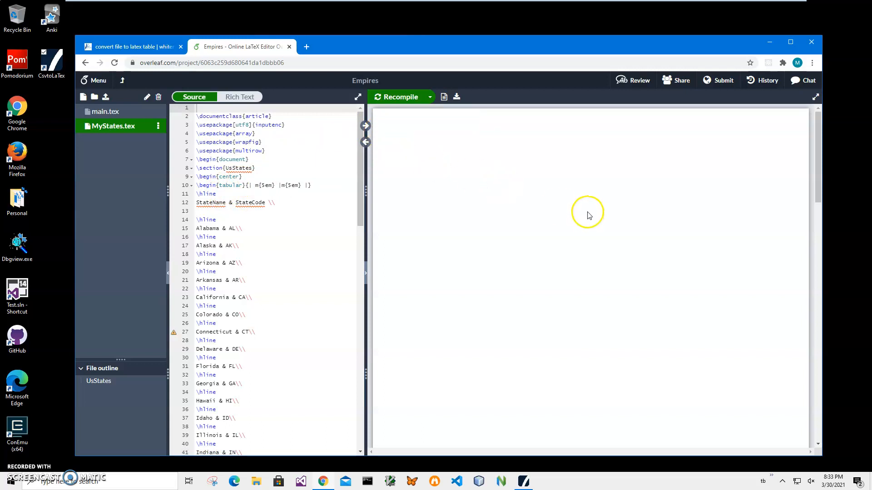
scroll(588, 220, "down", 4)
scroll(709, 228, "down", 10)
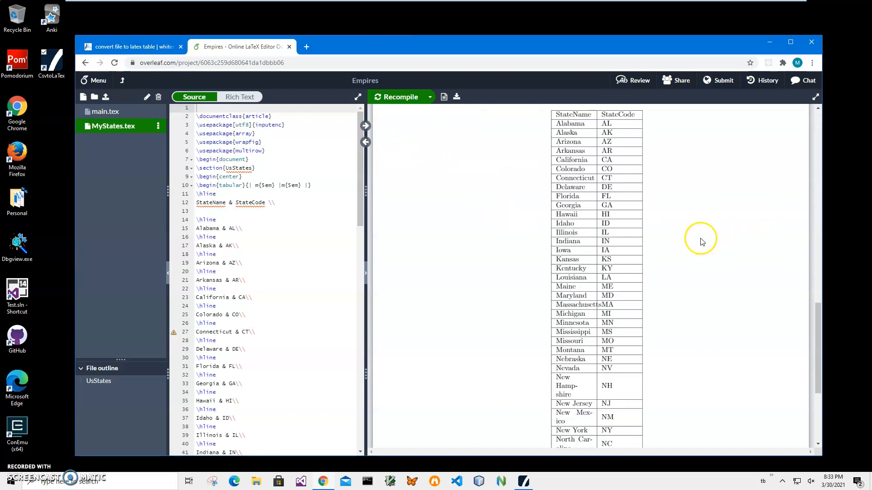
scroll(613, 285, "up", 7)
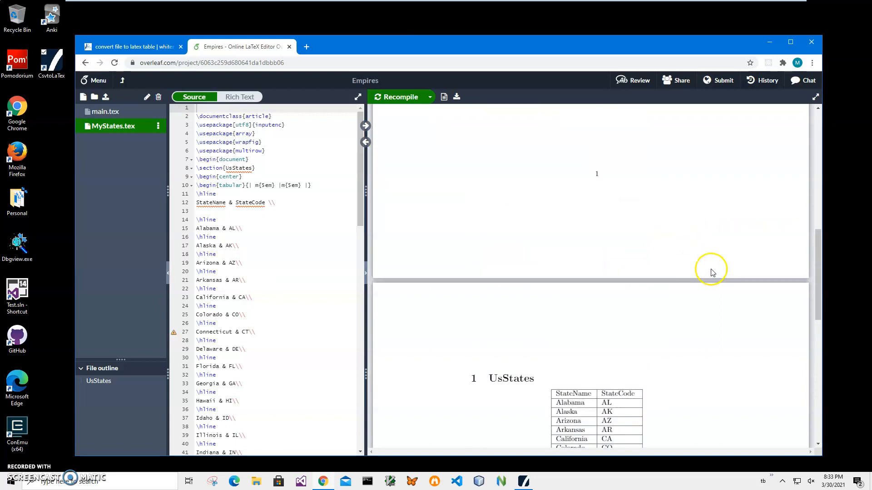
left_click_drag(818, 259, 819, 368)
left_click_drag(818, 378, 824, 347)
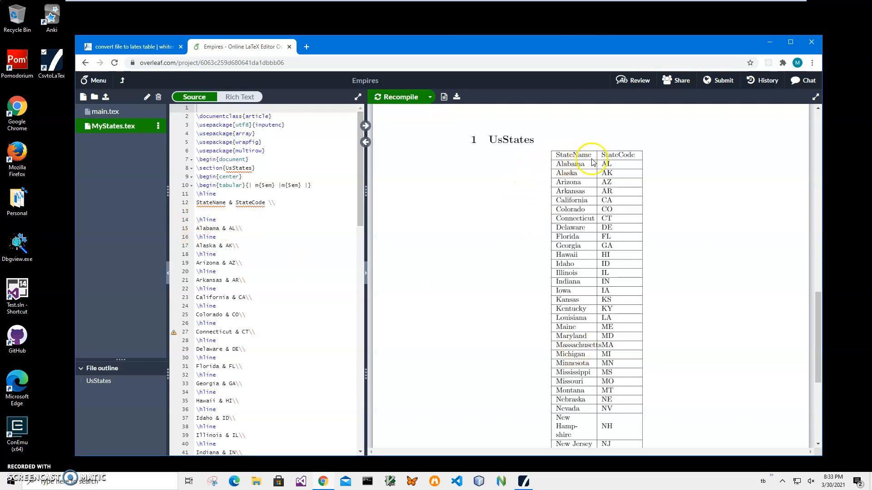
Set the StateName column width to 7em in the tabular definition of MyStates.tex, then recompile and check the table in the PDF.
left_click(262, 186)
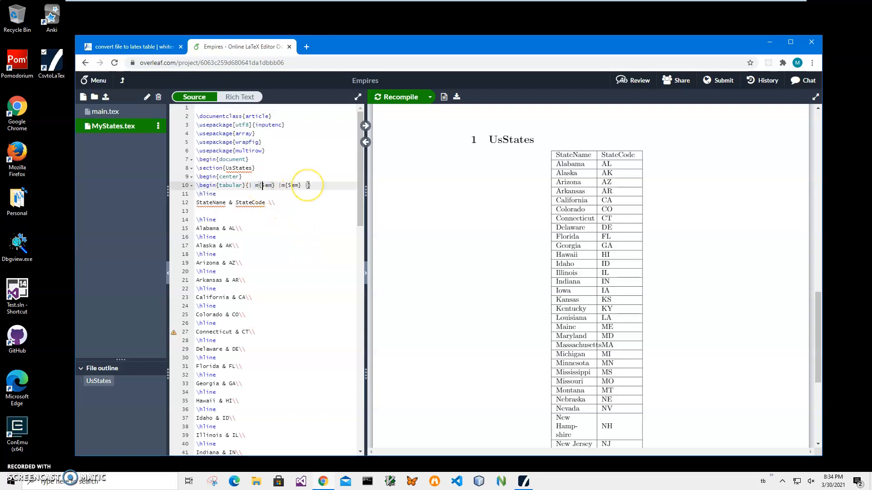
left_click(394, 97)
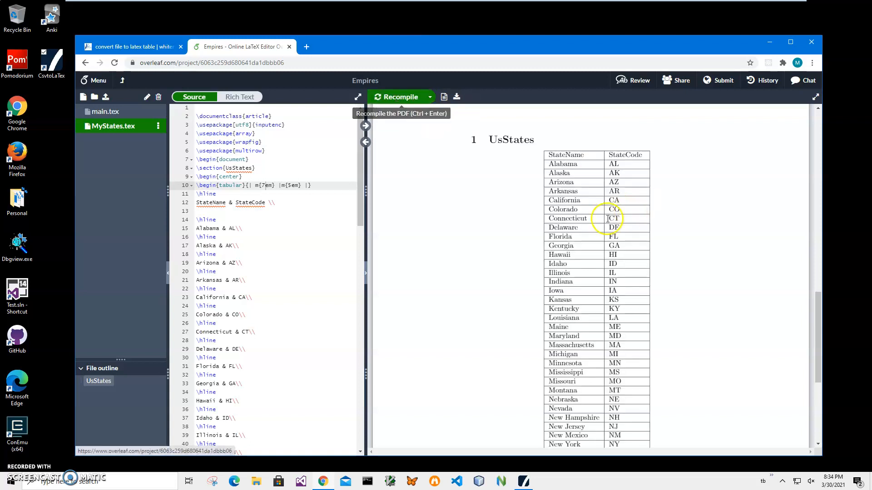
scroll(576, 223, "down", 4)
scroll(578, 239, "down", 1)
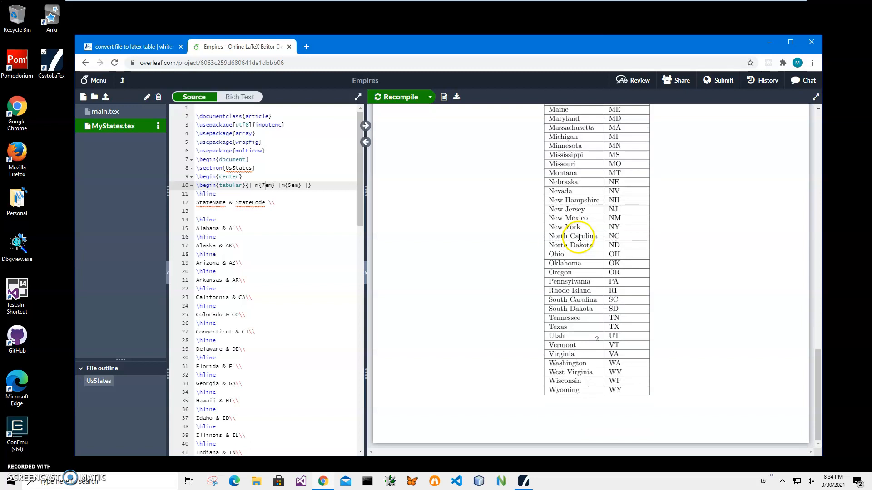
scroll(580, 237, "up", 3)
scroll(587, 240, "up", 3)
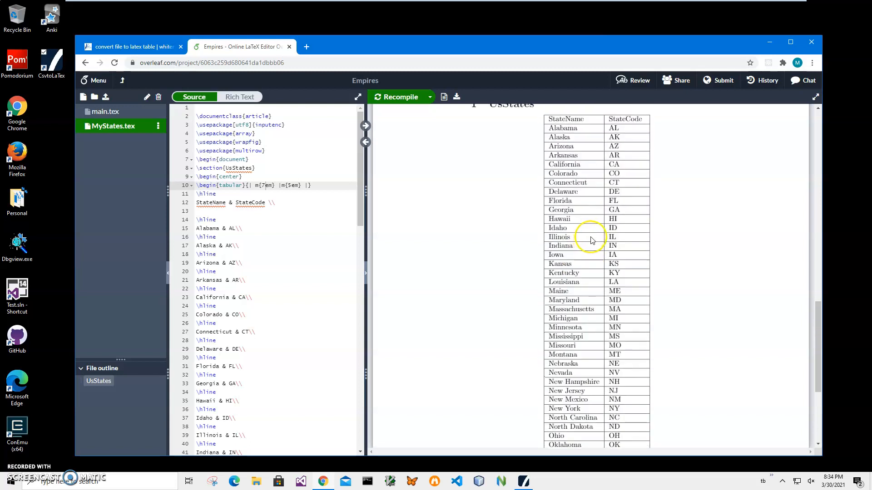
Review the generated state rows in the MyStates.tex source and compare them with the UsStates table in the PDF preview.
left_click(330, 246)
scroll(233, 292, "down", 3)
scroll(253, 298, "down", 8)
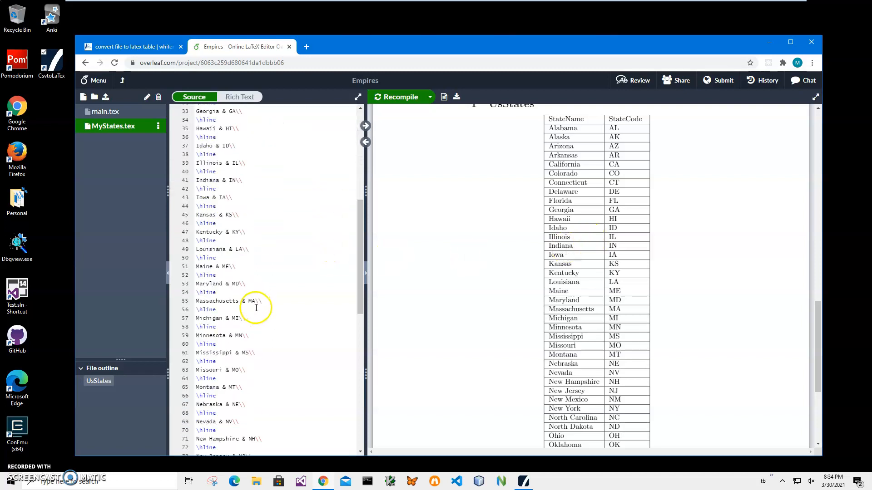
scroll(270, 323, "up", 1)
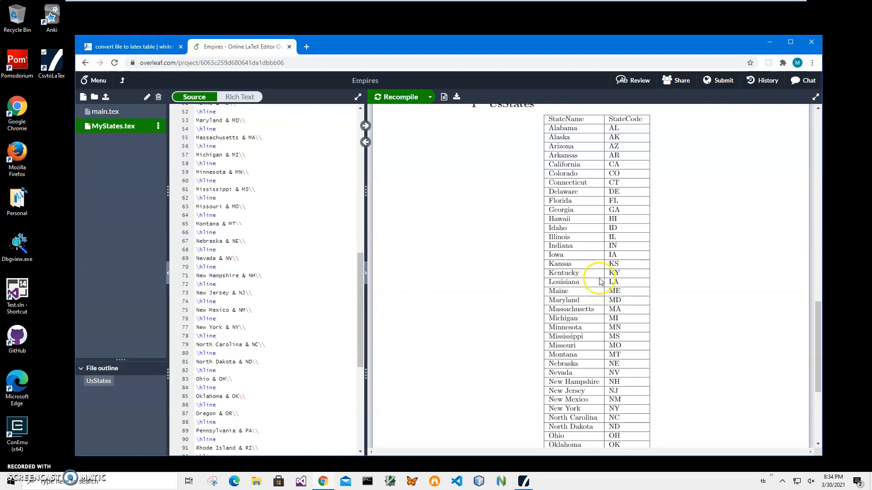
scroll(590, 282, "up", 3)
scroll(591, 282, "down", 2)
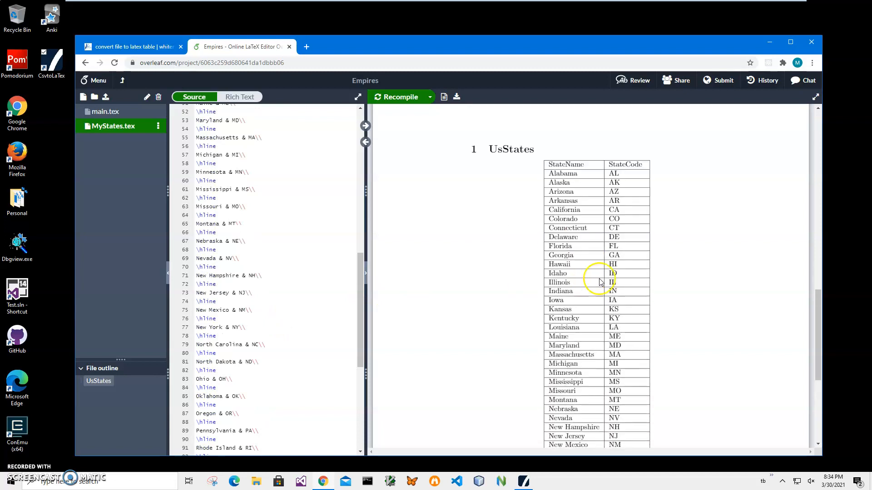
scroll(556, 289, "down", 4)
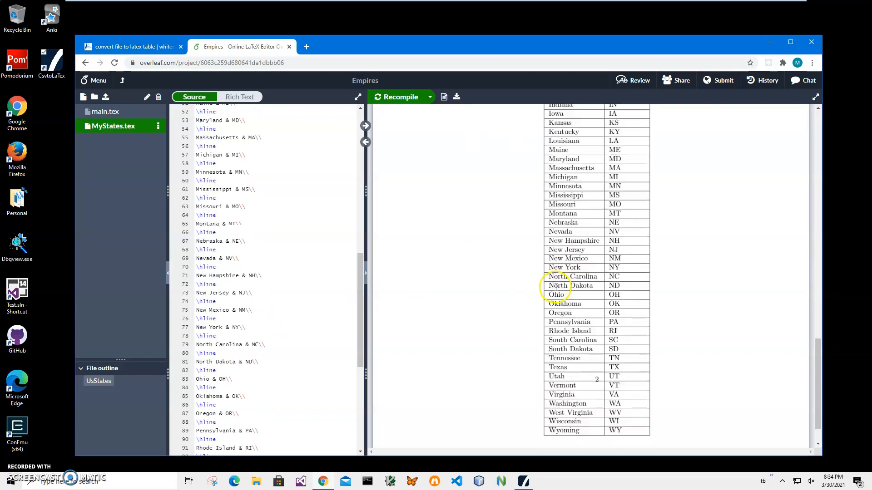
scroll(556, 288, "down", 1)
scroll(558, 290, "up", 4)
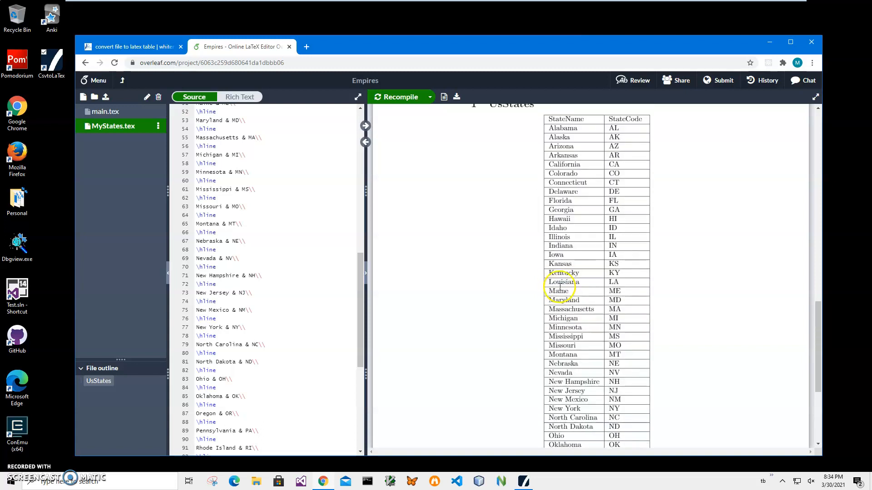